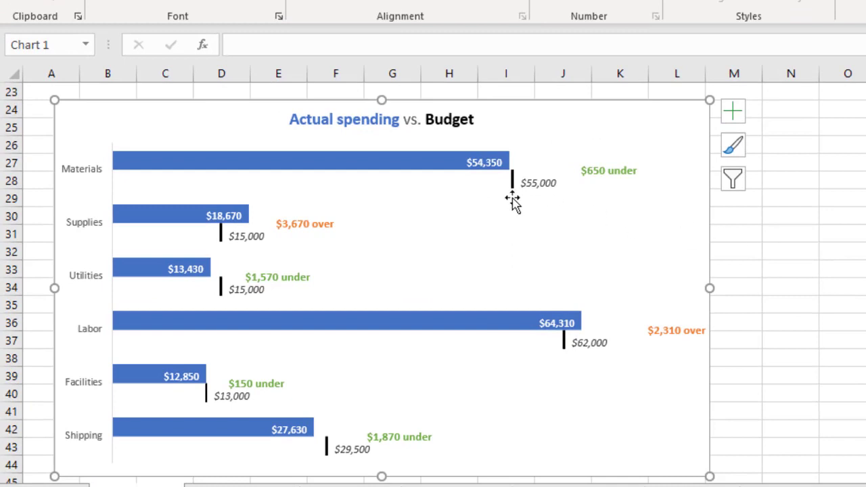
Fill the Cover1 series of the Actual spending vs. Budget chart with gold so the hidden bars stand out.
mouse_move(385, 170)
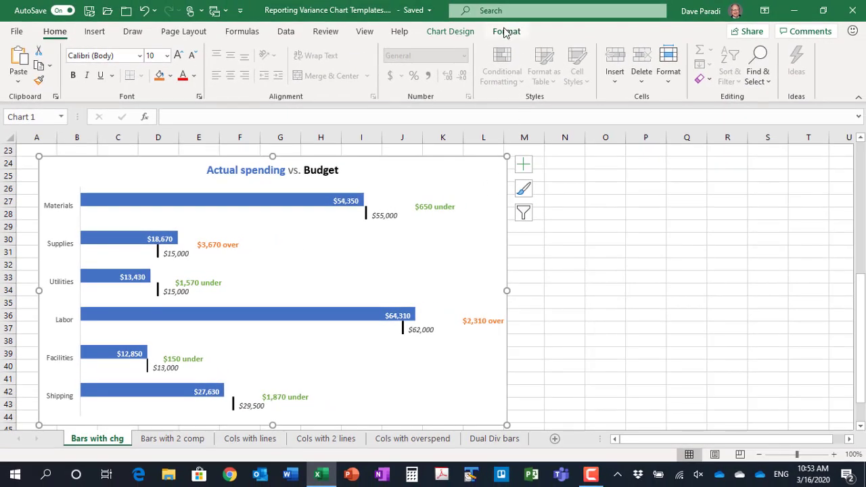
click(506, 34)
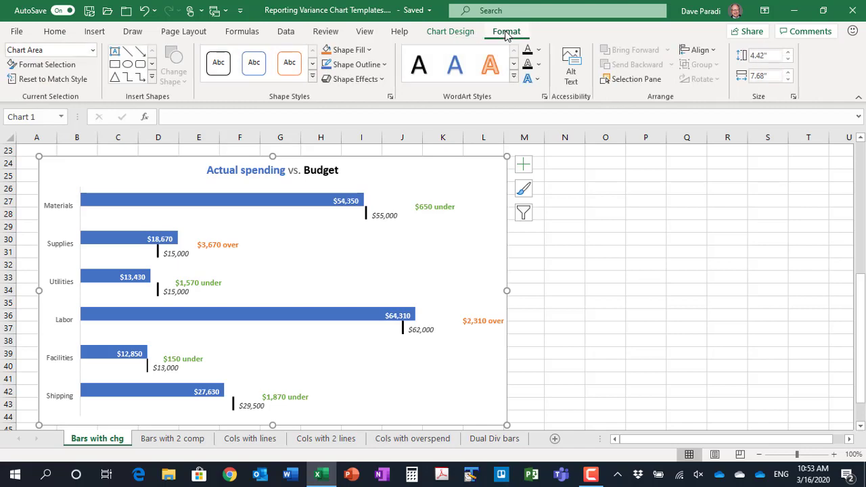
click(93, 51)
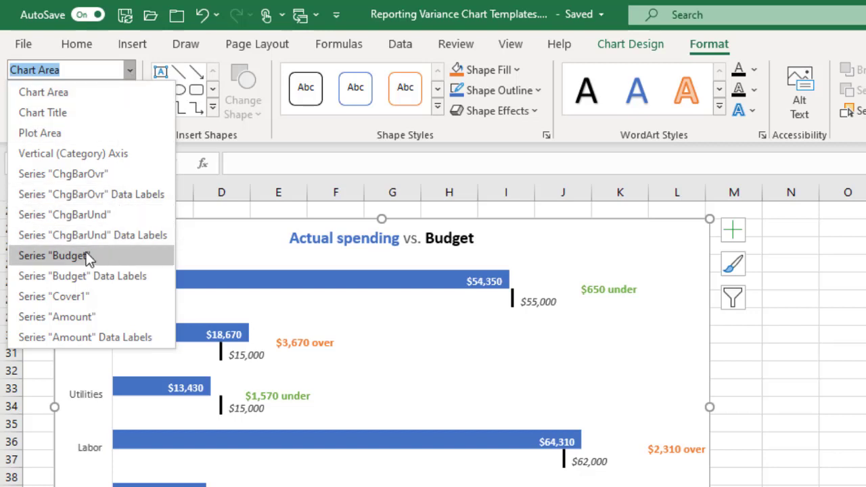
click(115, 292)
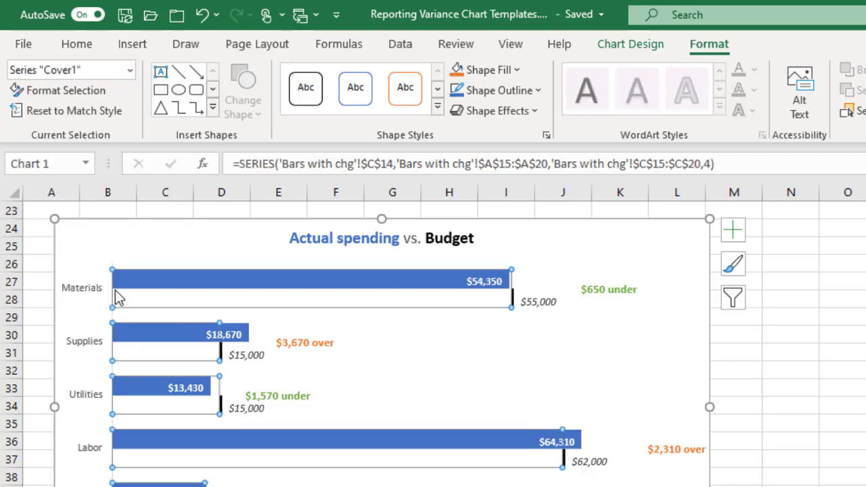
click(498, 70)
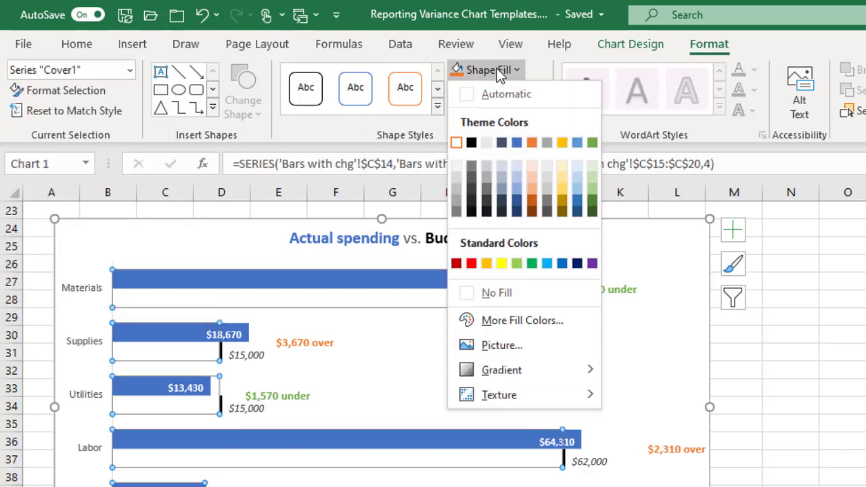
click(563, 141)
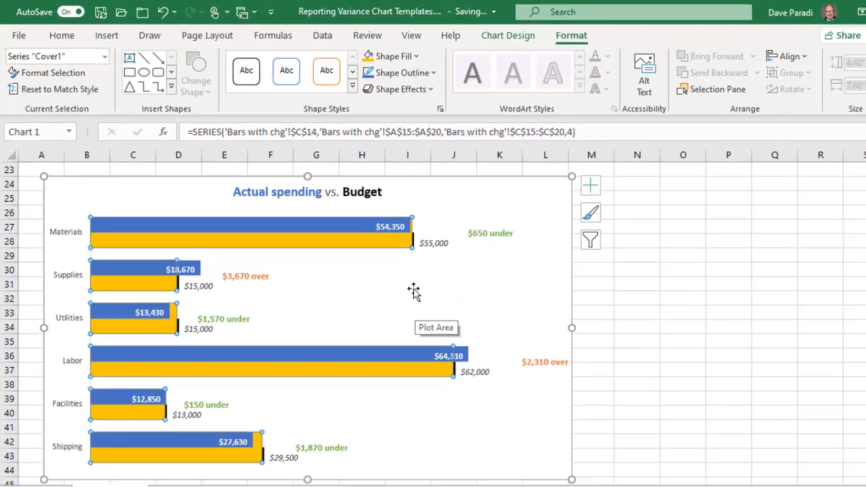
Review the Cover1 series' overlap and gap width options, and set its fill back to white.
key(ctrl+1)
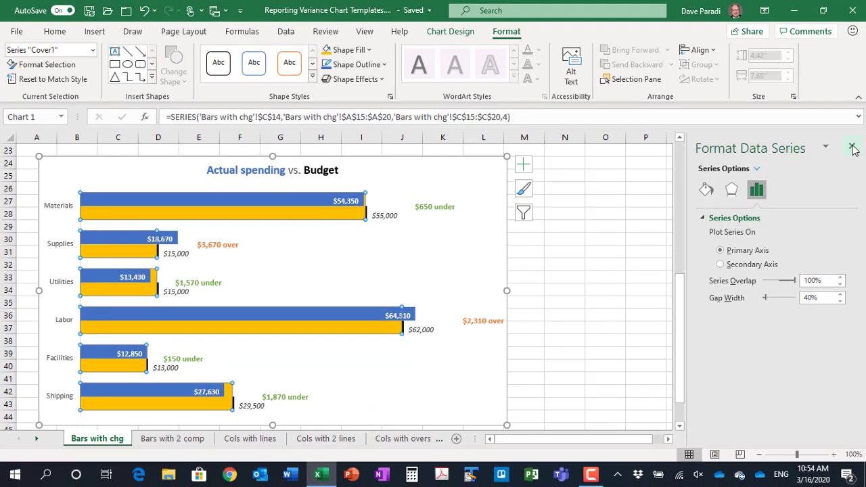
drag(704, 169, 822, 149)
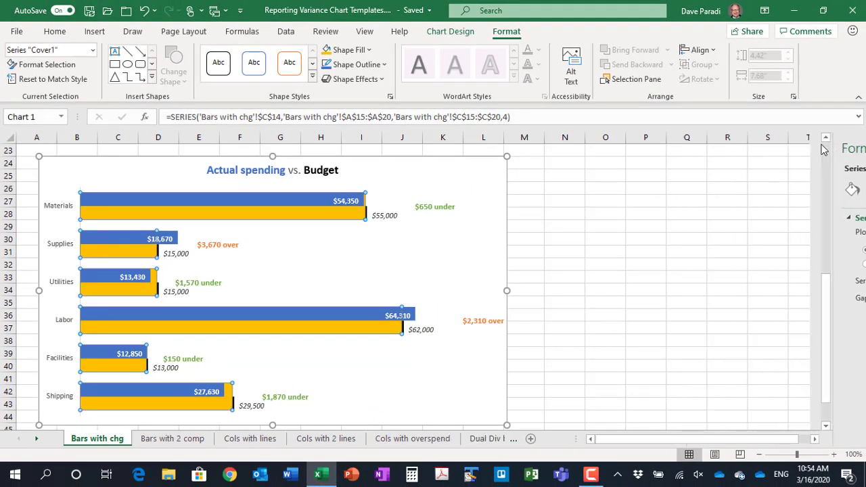
click(358, 52)
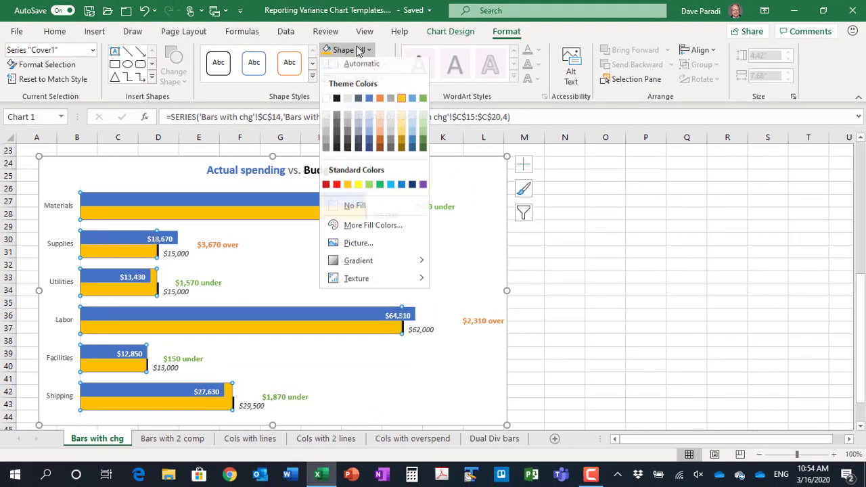
click(327, 103)
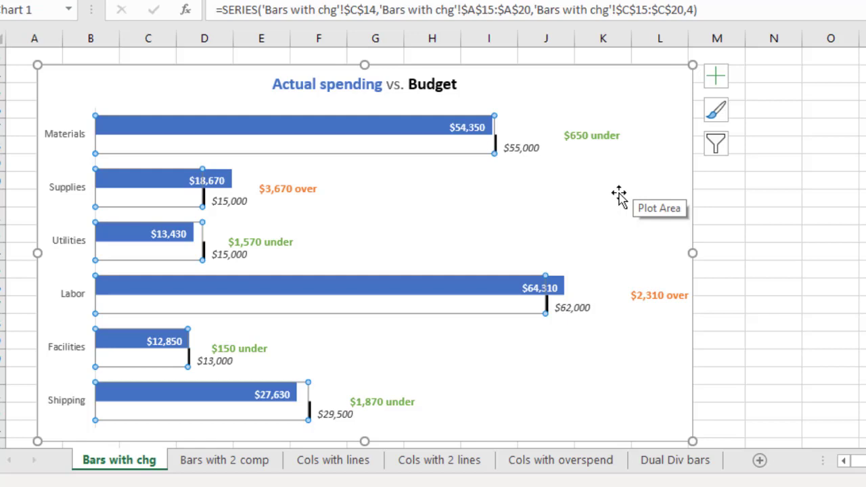
Switch to the Bars with 2 comp sheet and look through the list of the chart's elements.
click(215, 467)
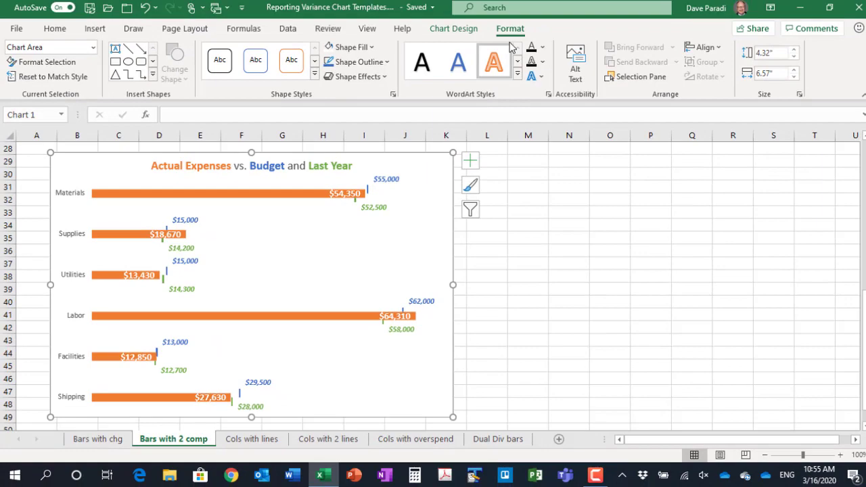
click(92, 50)
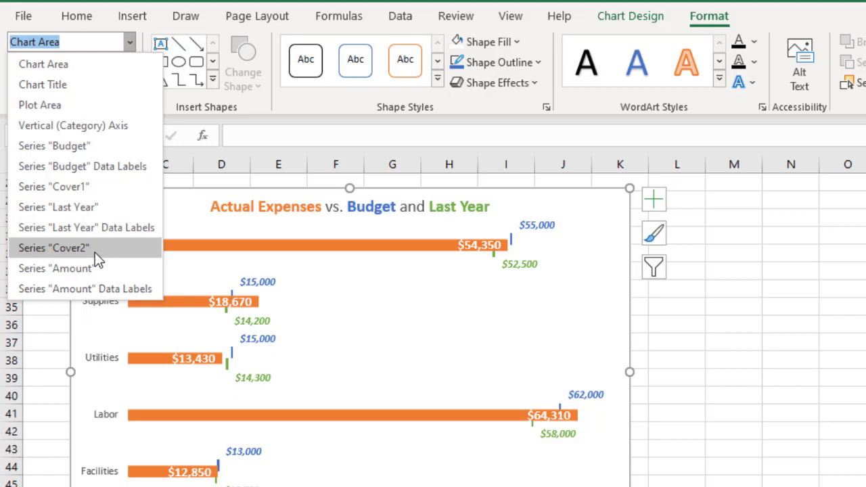
click(718, 269)
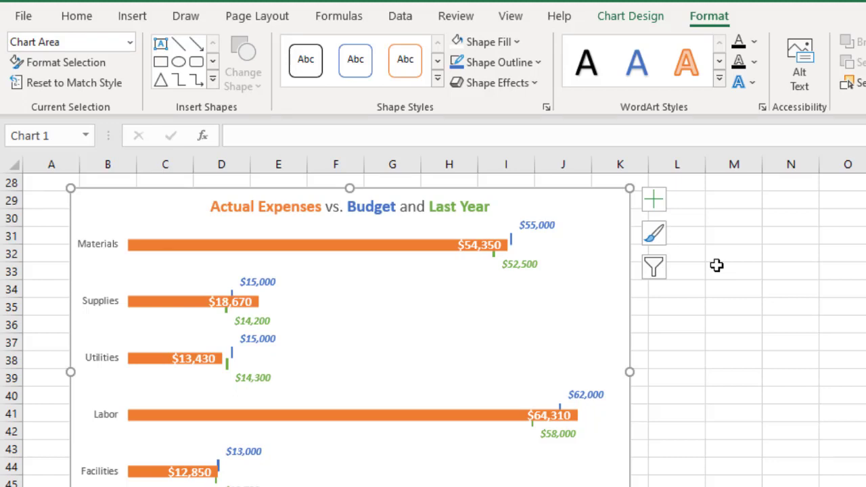
mouse_move(410, 254)
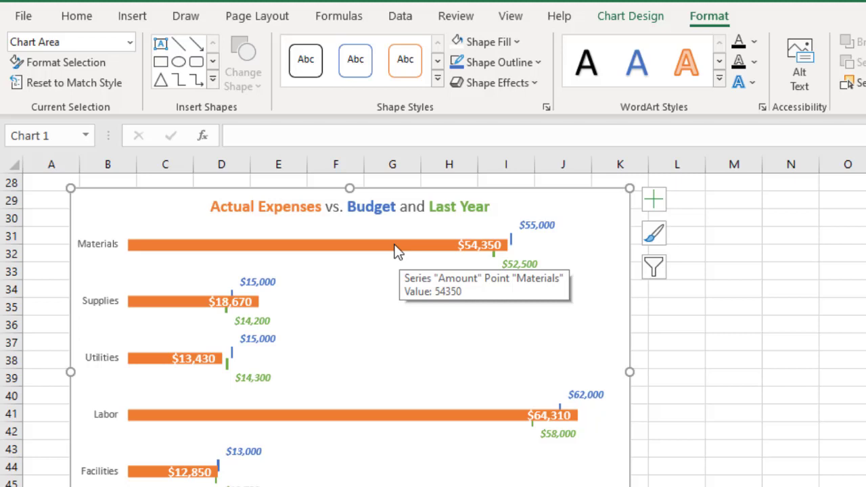
Examine the gradient fill type, angle and stops of the Amount series in the Actual Expenses chart.
click(129, 44)
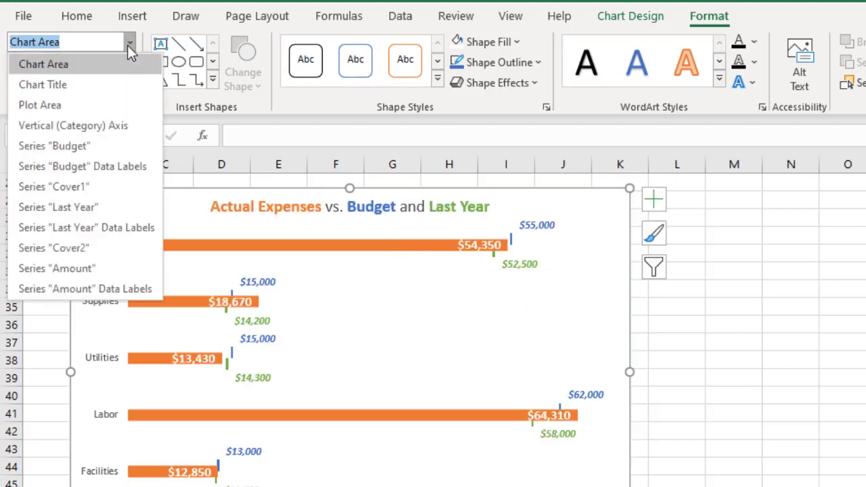
click(86, 268)
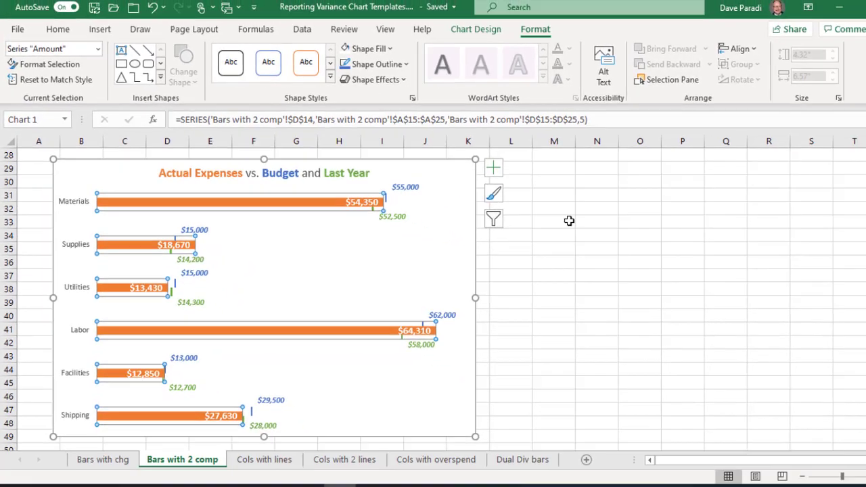
key(ctrl+1)
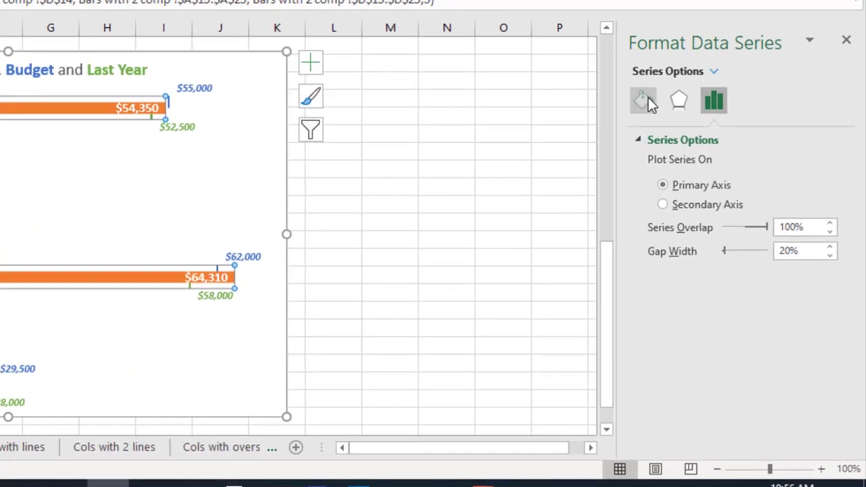
click(707, 188)
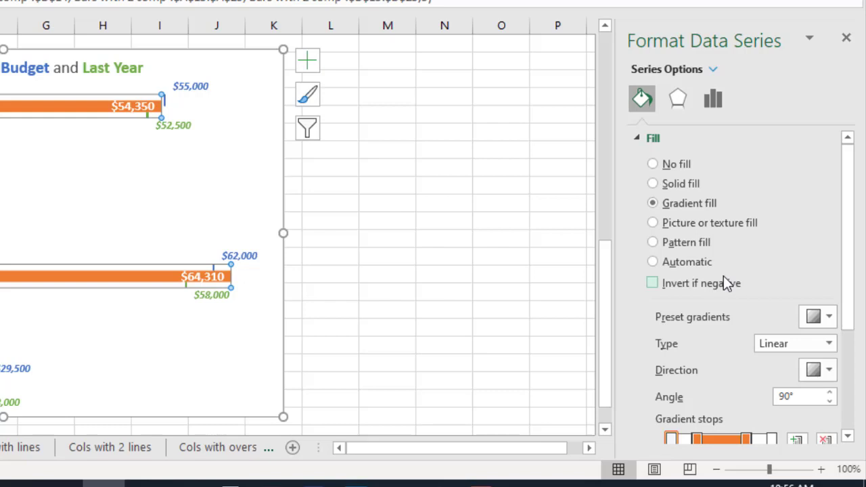
scroll(773, 210, down, 1)
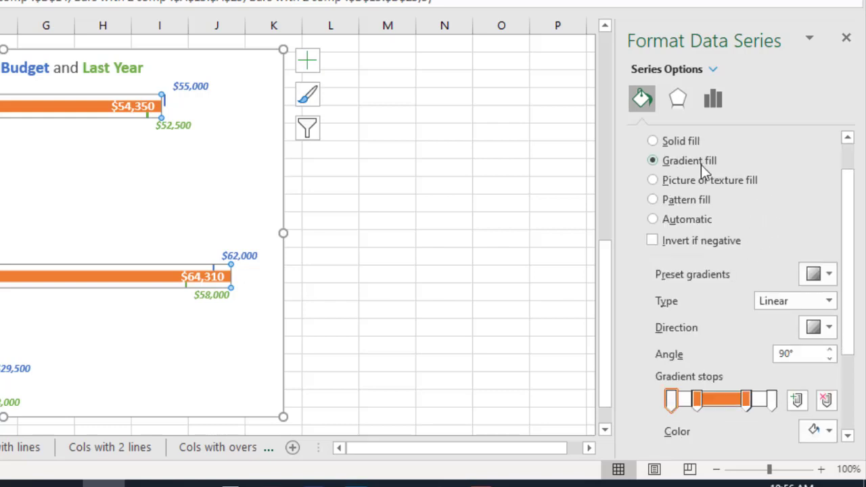
scroll(747, 185, down, 1)
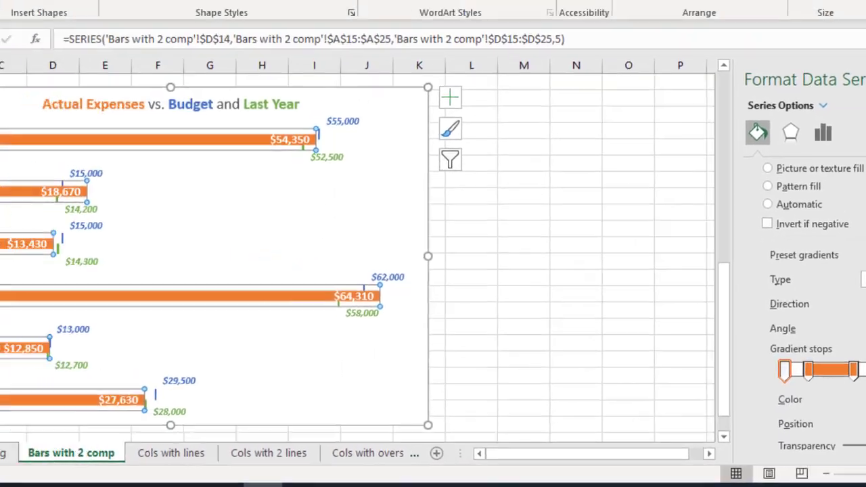
click(846, 37)
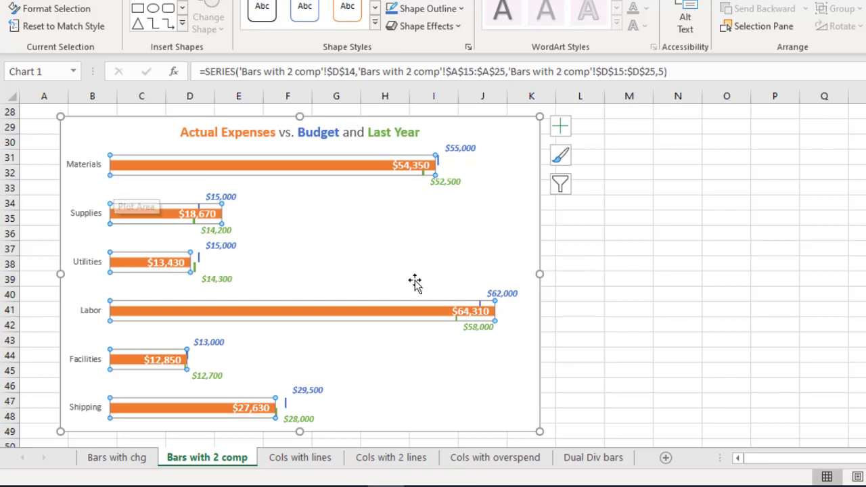
Review the source data table above the chart, including the budget, cover, amount, last year and label columns.
scroll(433, 284, up, 5)
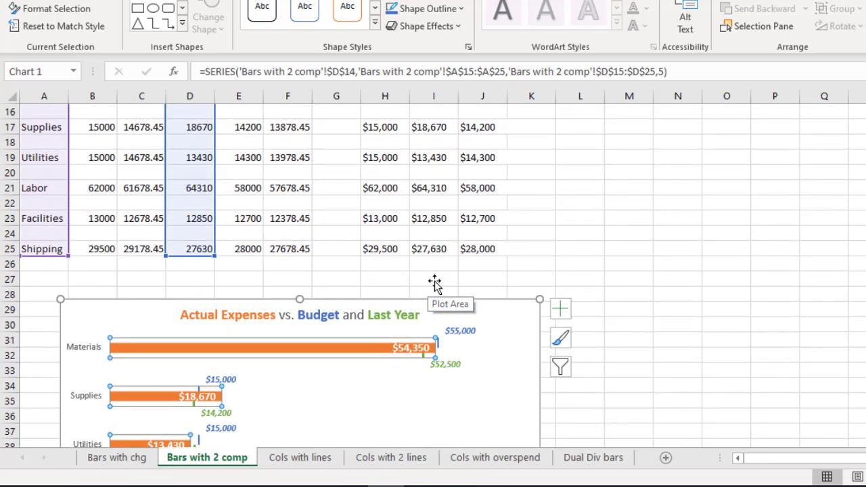
scroll(441, 280, up, 1)
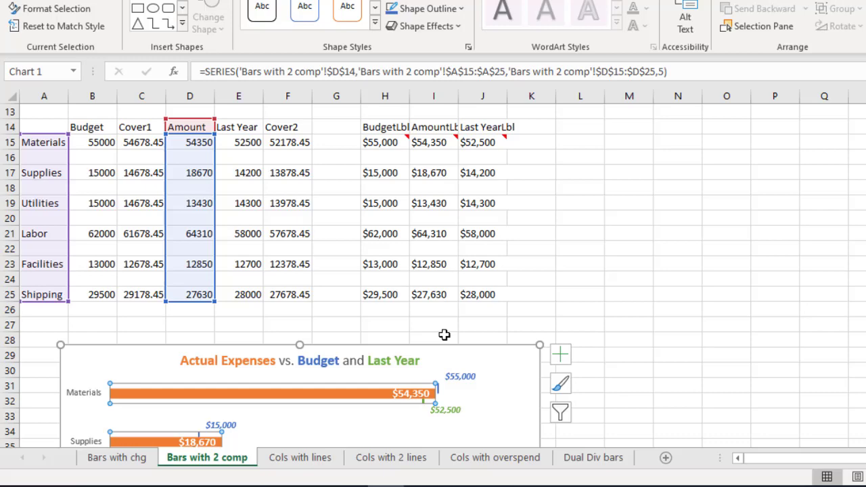
scroll(443, 335, down, 2)
scroll(448, 326, down, 2)
scroll(450, 323, down, 1)
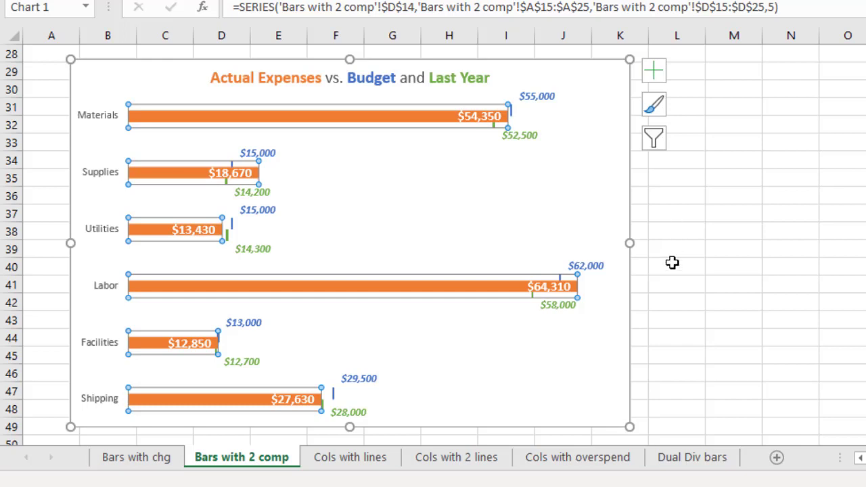
On the Cols with lines sheet, review the chart type assigned to each series of the Actual Sales vs. Forecast combo chart.
click(346, 461)
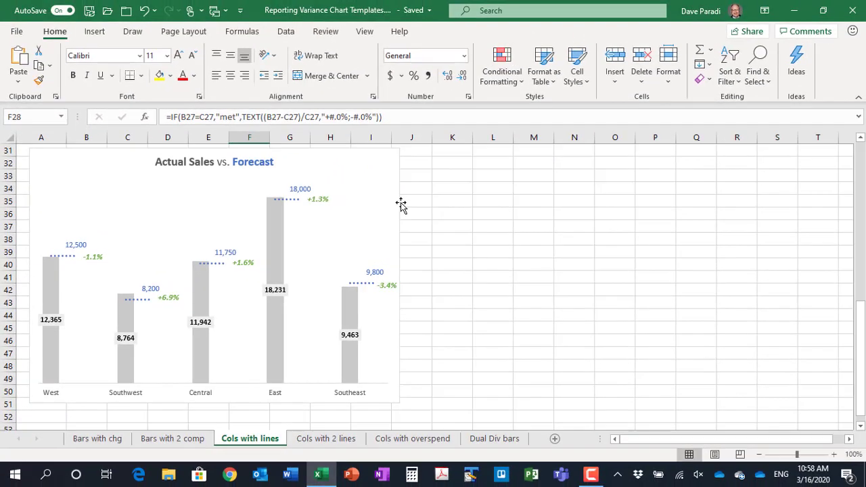
click(555, 119)
click(396, 196)
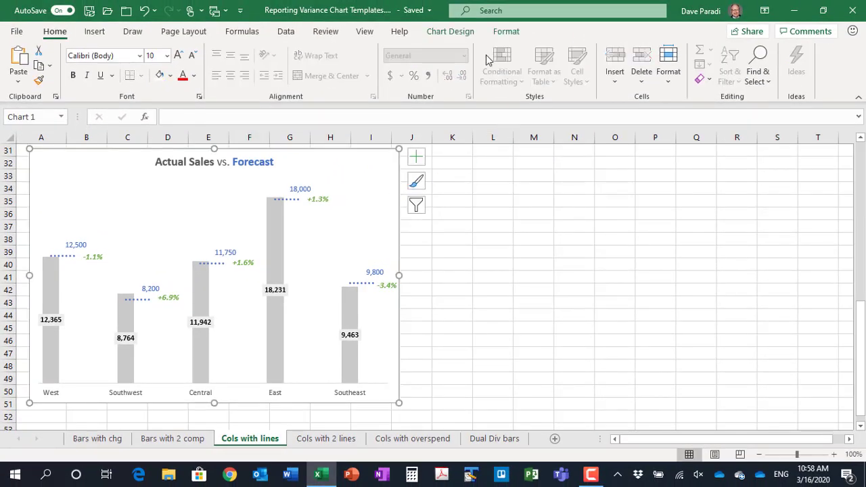
click(451, 32)
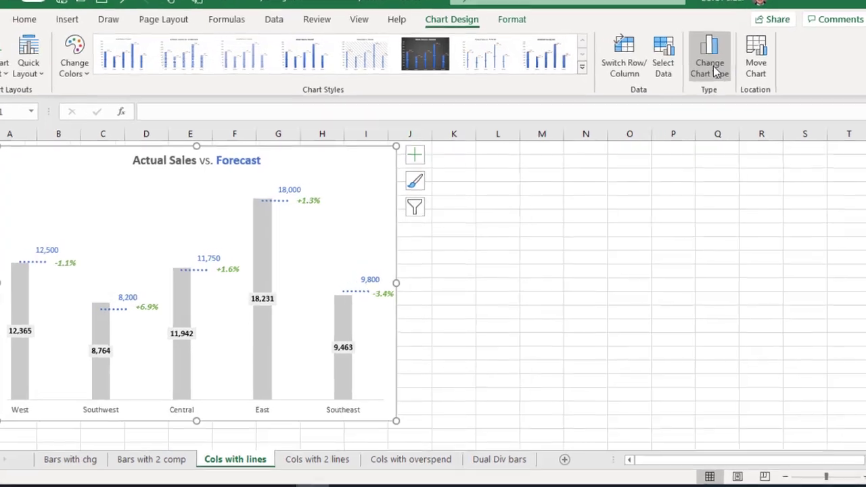
click(711, 67)
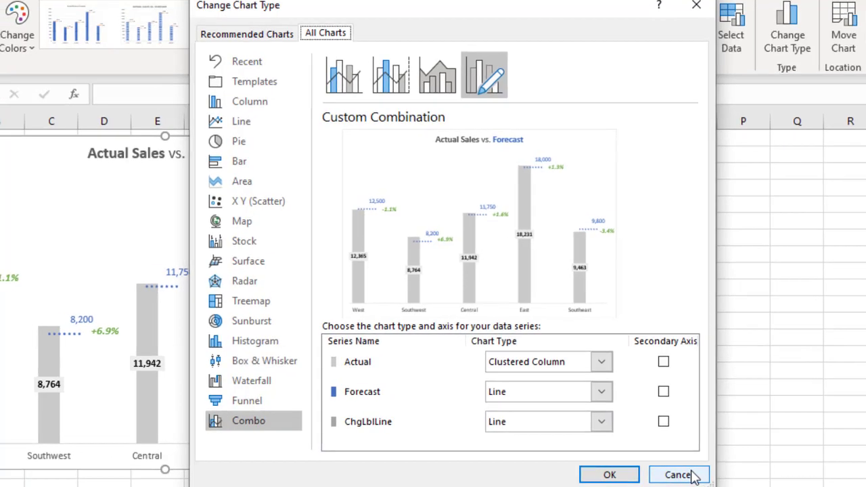
click(695, 477)
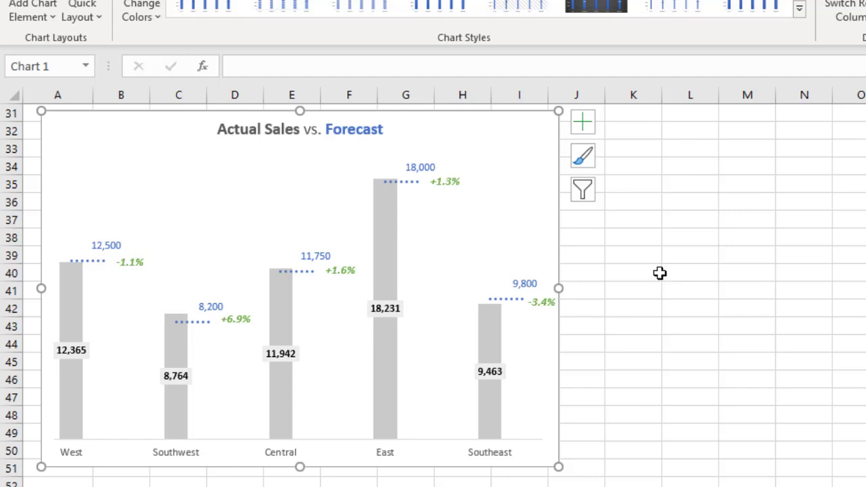
Examine the Southeast variance label formula in cell F28, focusing on the format text inside its TEXT function.
scroll(652, 262, up, 3)
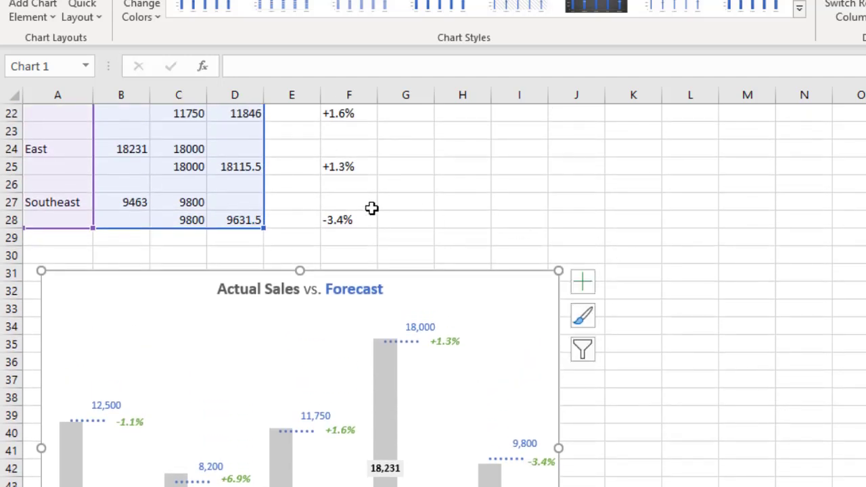
click(354, 220)
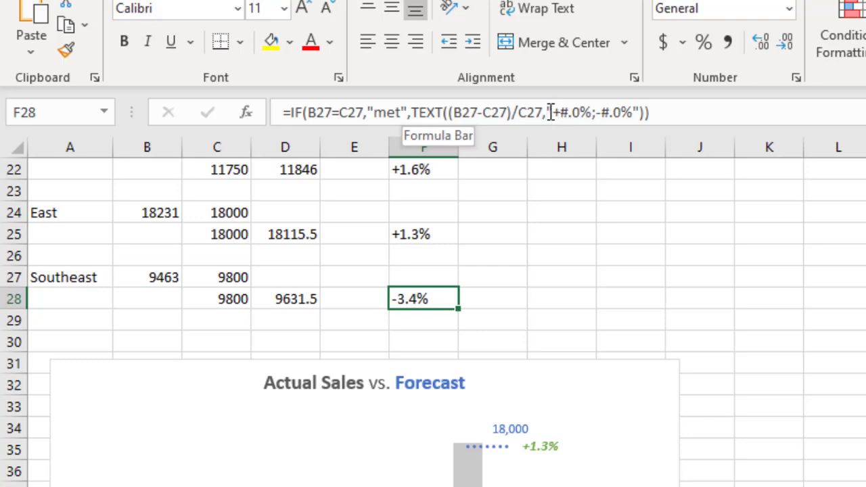
drag(547, 114, 640, 114)
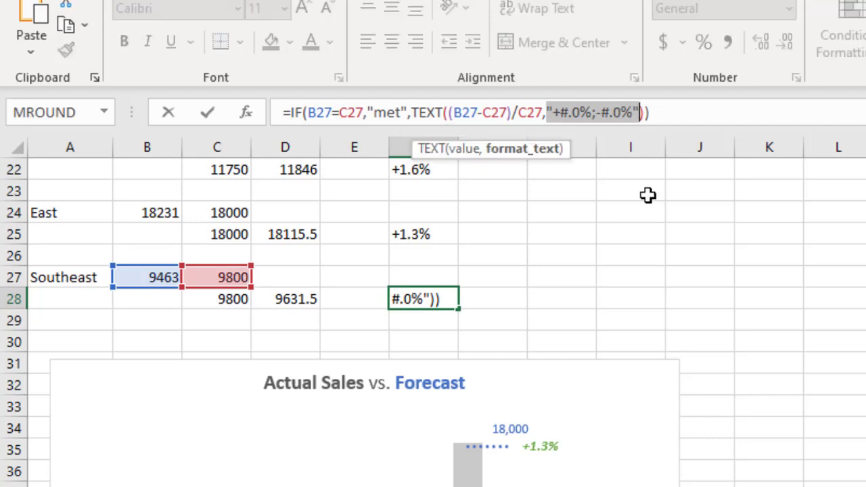
click(655, 111)
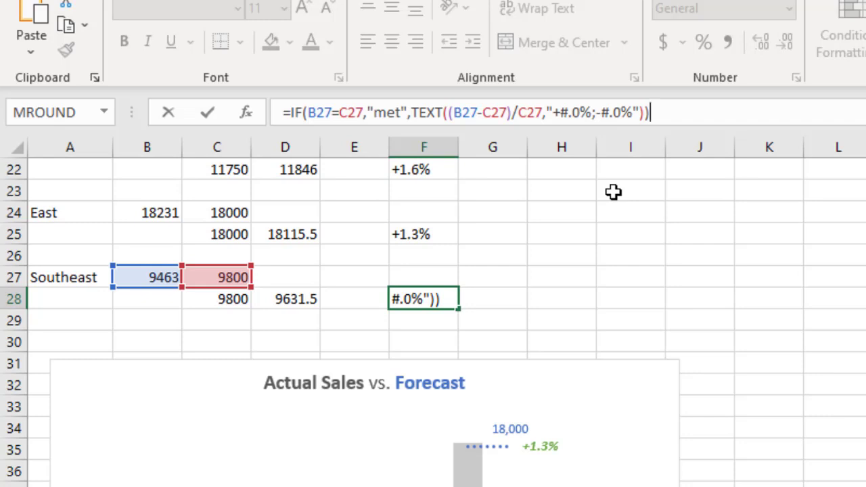
scroll(727, 244, down, 3)
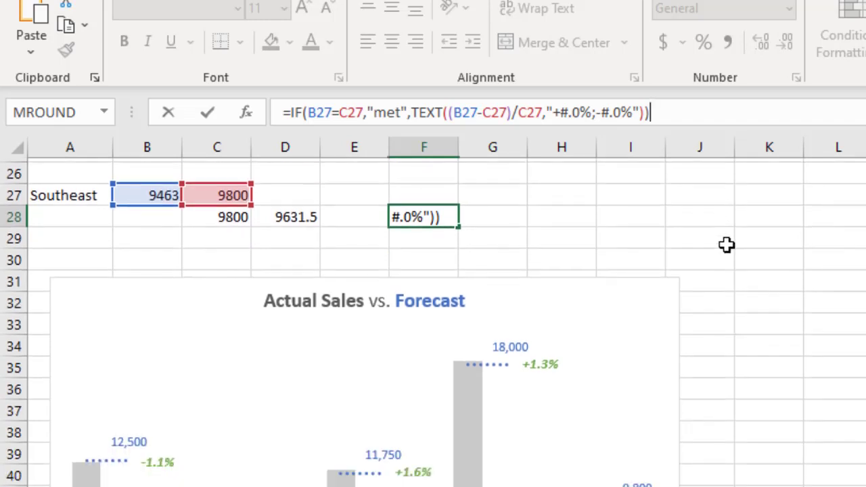
click(727, 216)
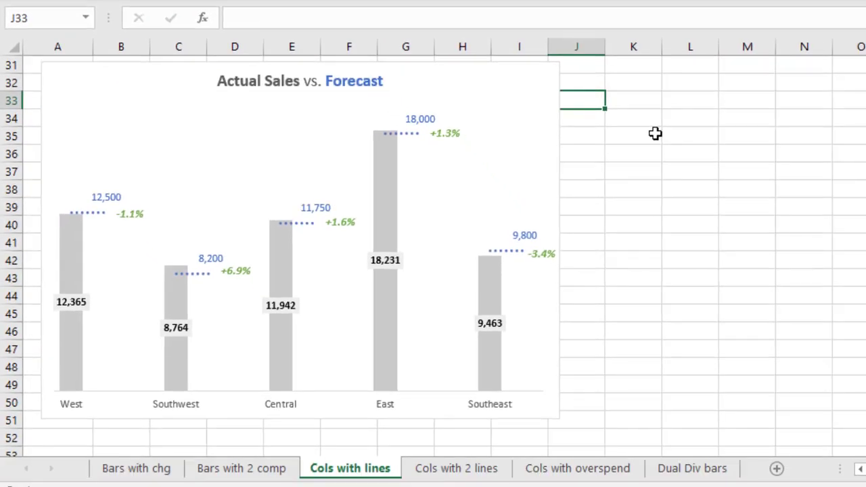
On the Cols with 2 lines sheet, review the Actual Sales vs. Forecast and Same Q LY chart and its staggered source data rows.
click(460, 472)
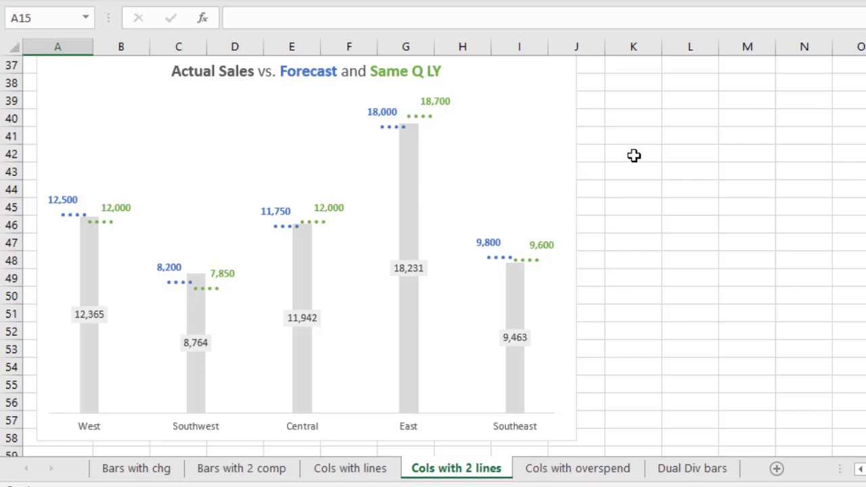
scroll(634, 155, up, 5)
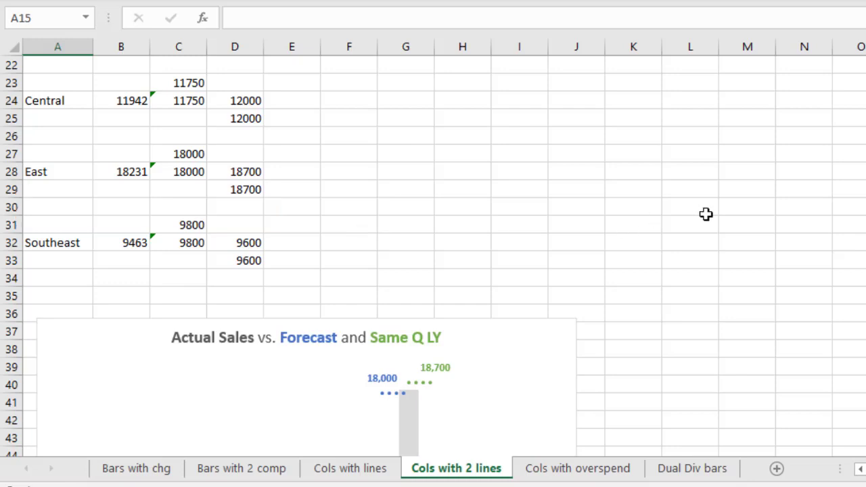
scroll(720, 208, down, 1)
scroll(720, 209, down, 4)
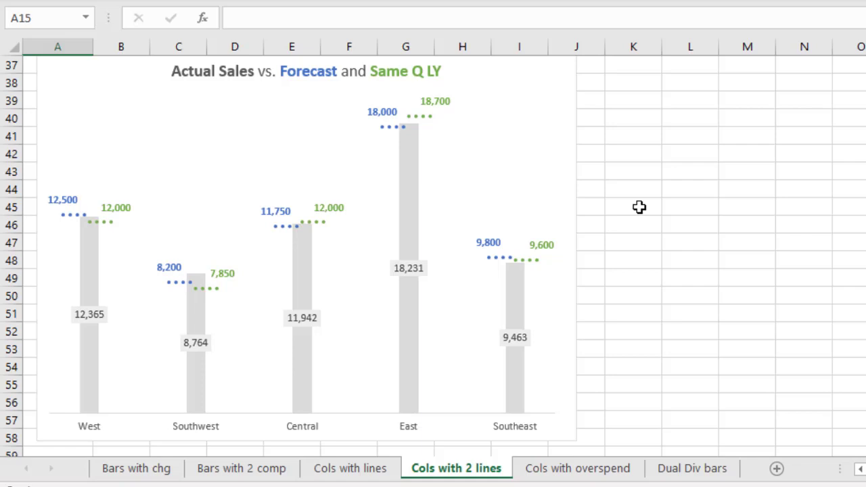
Examine the fill settings of the Actual series data labels in the Forecast and Same Q LY chart.
click(421, 272)
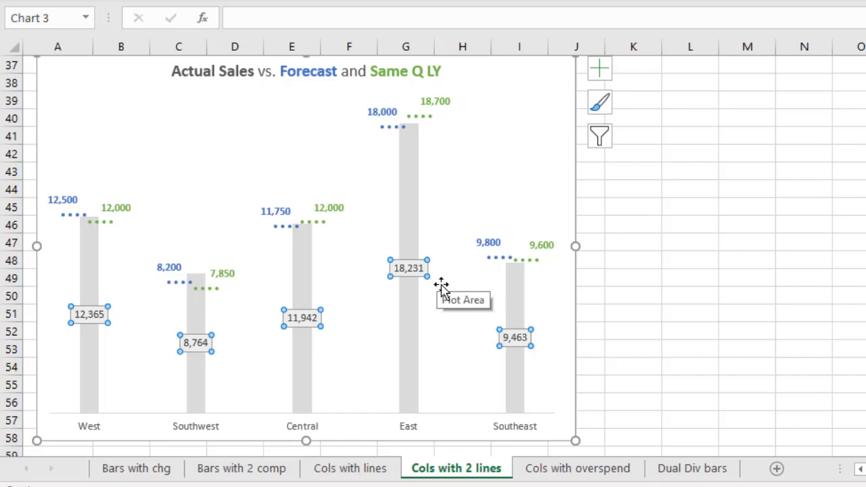
key(ctrl+1)
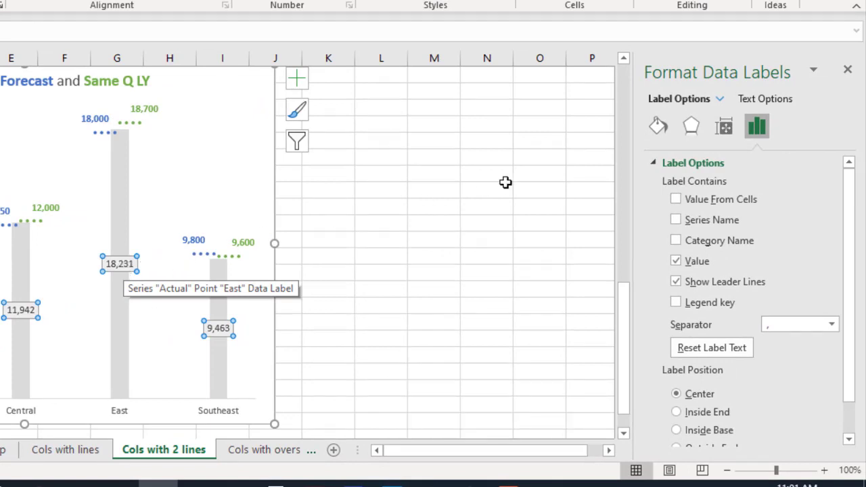
click(659, 127)
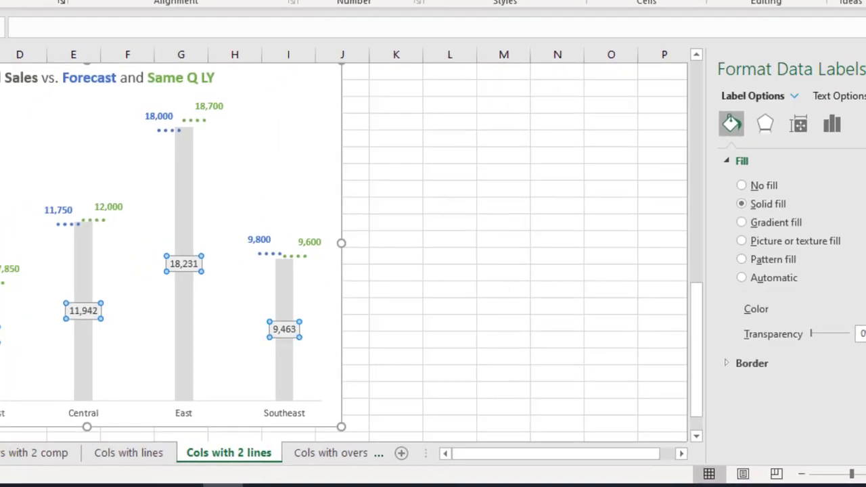
click(859, 68)
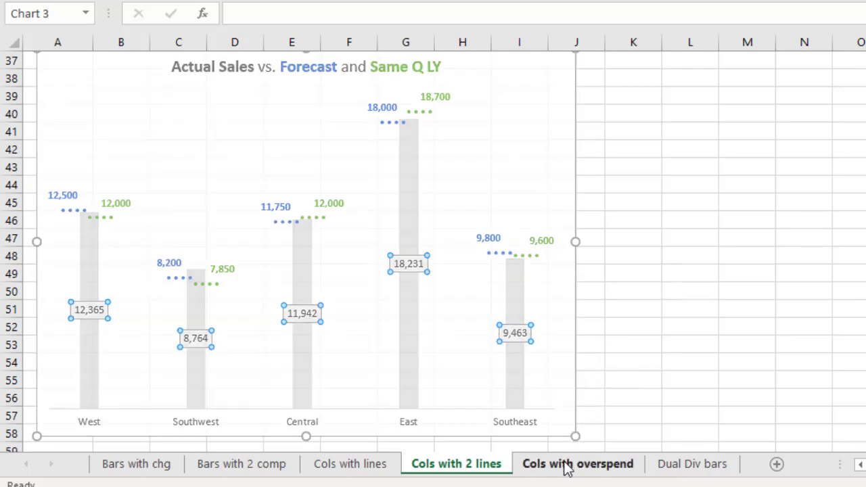
On the Cols with overspend sheet, review the chart type assigned to each series of the Actual vs. Budget YTD combo chart.
click(568, 467)
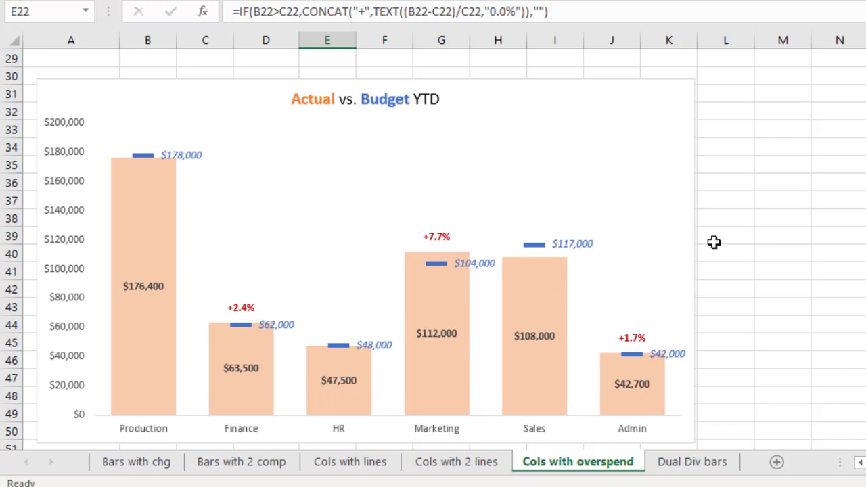
mouse_move(529, 248)
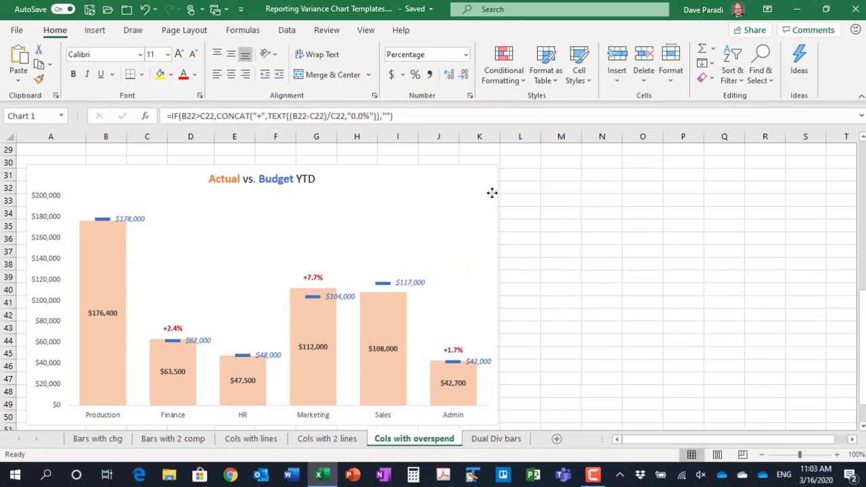
click(688, 115)
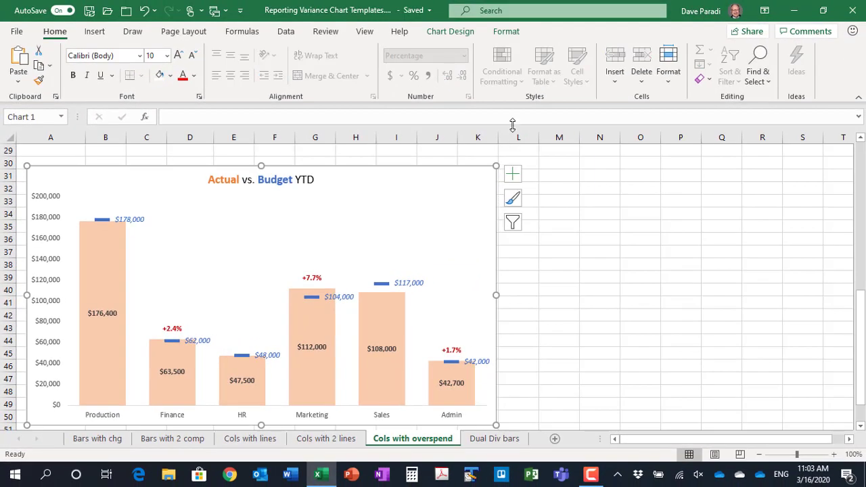
click(454, 32)
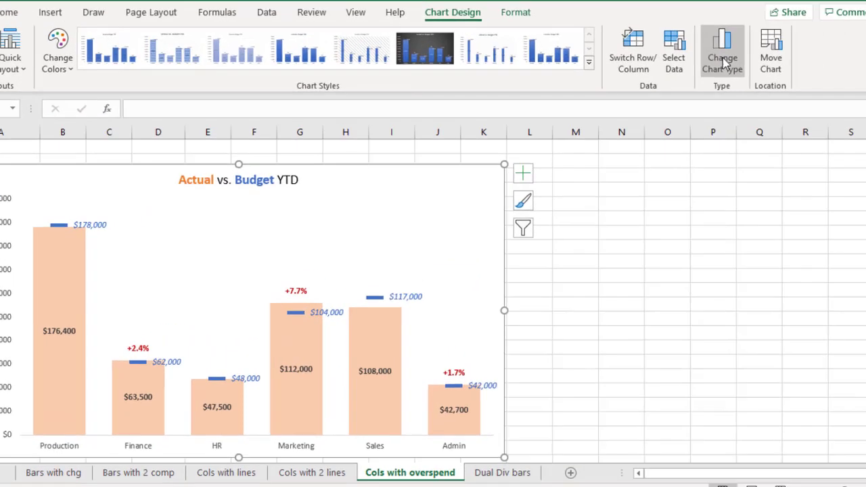
click(722, 61)
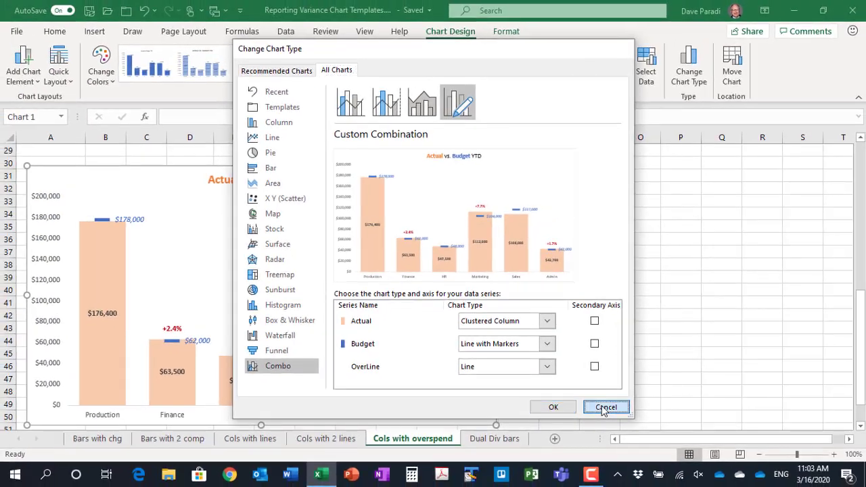
click(606, 408)
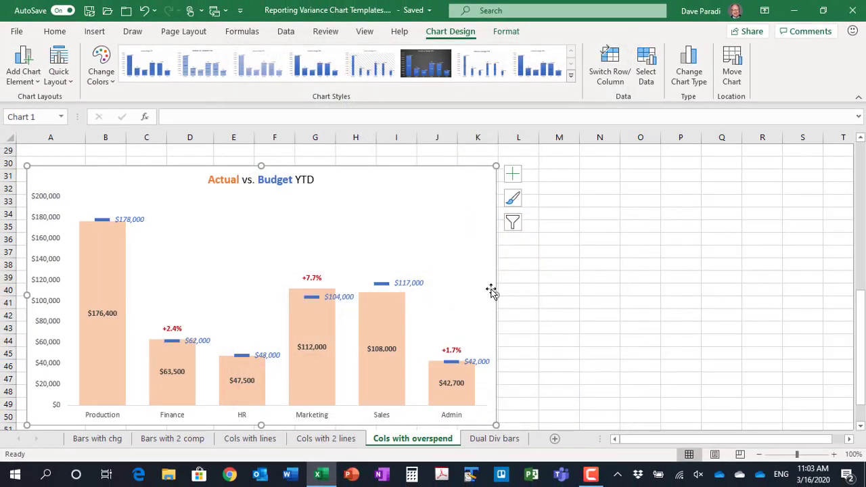
Examine the line formatting of the Budget series in the Actual vs. Budget YTD chart.
click(511, 31)
click(128, 40)
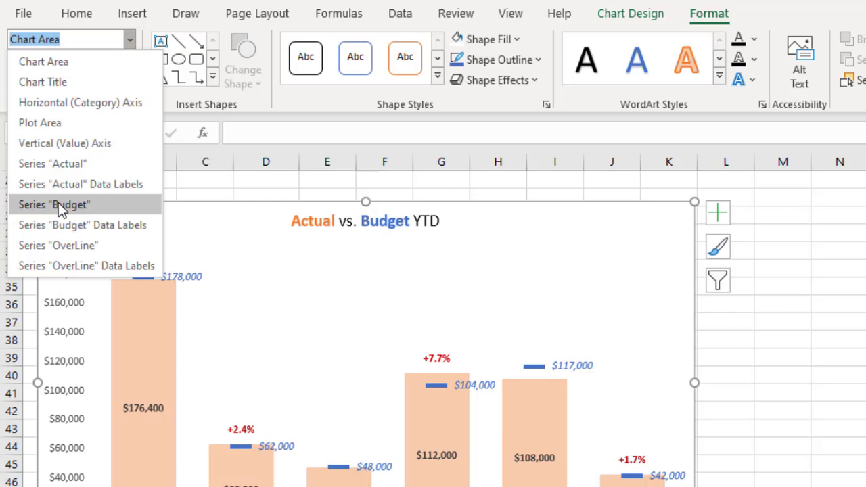
click(58, 203)
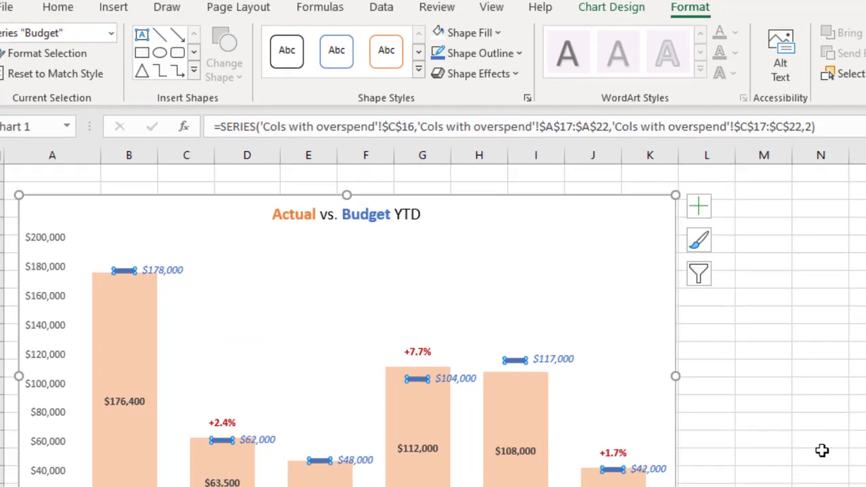
key(ctrl+1)
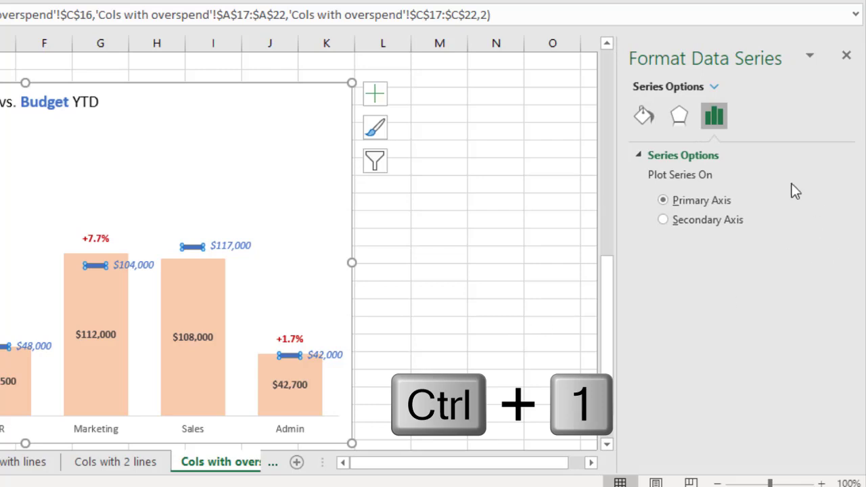
click(644, 116)
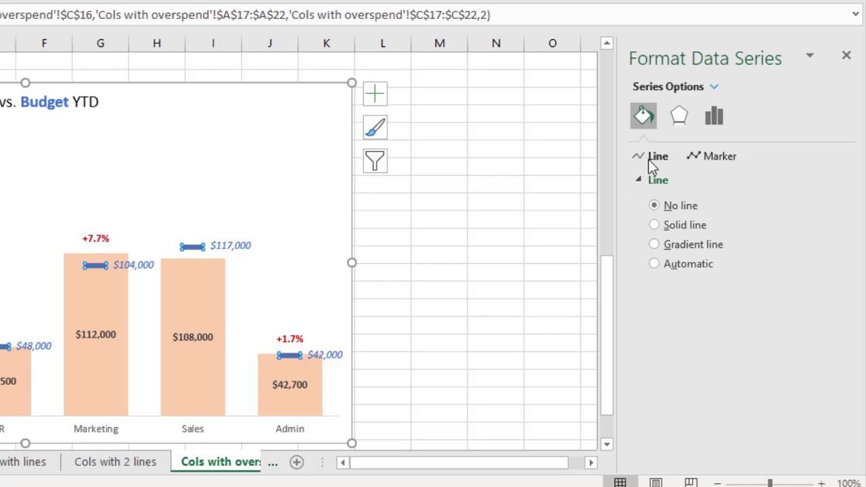
Examine the Budget series' marker formatting, including its built-in type, size, fill and border.
click(711, 155)
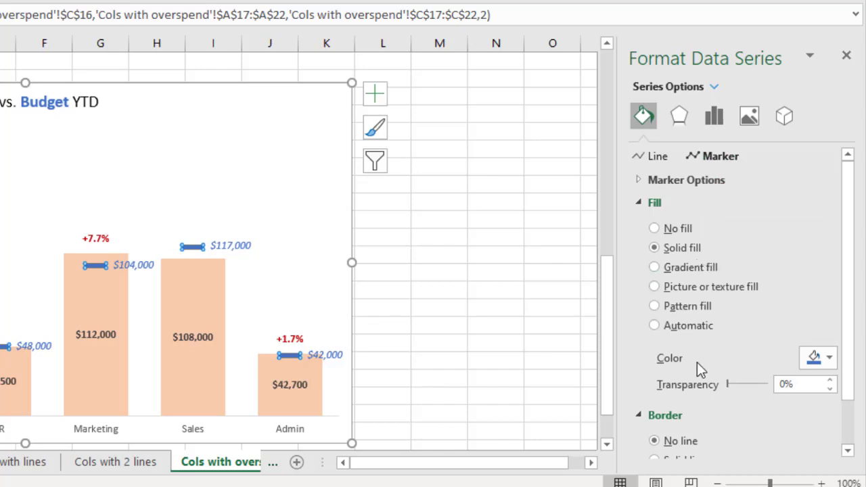
click(676, 184)
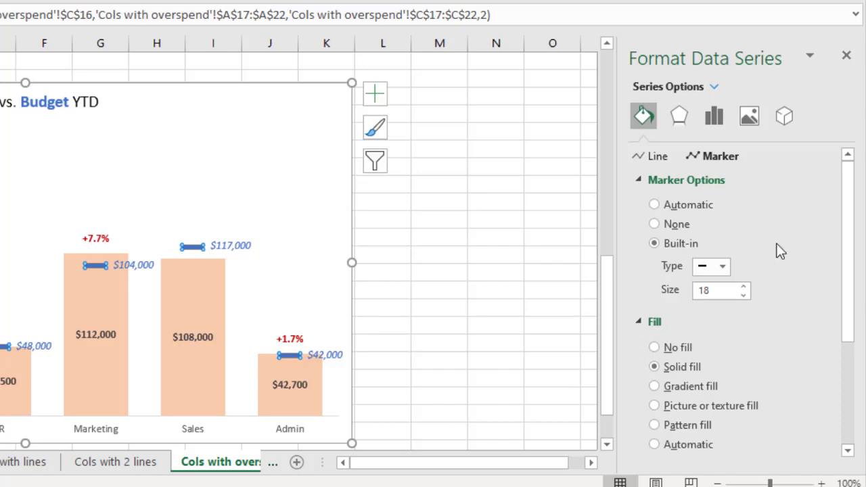
scroll(778, 237, down, 3)
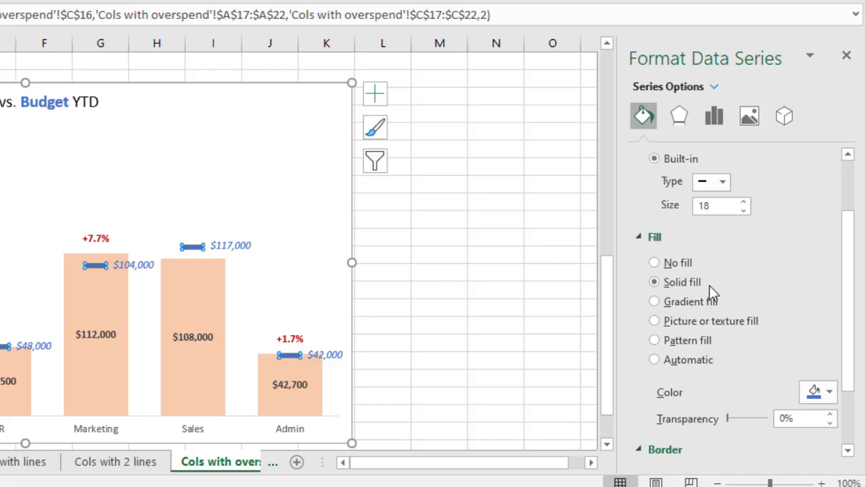
scroll(715, 279, down, 3)
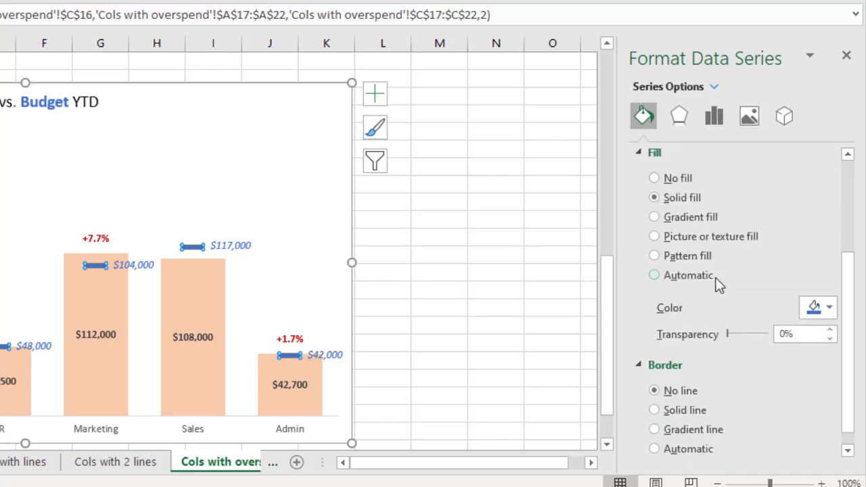
scroll(704, 382, up, 3)
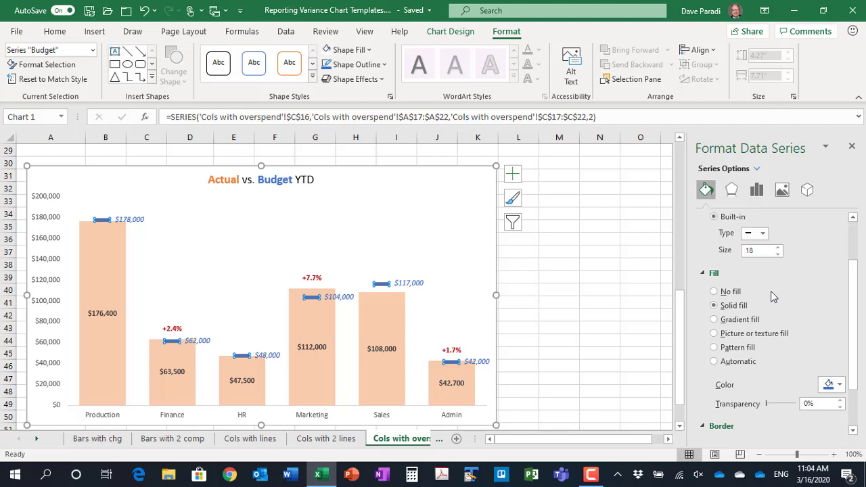
click(853, 148)
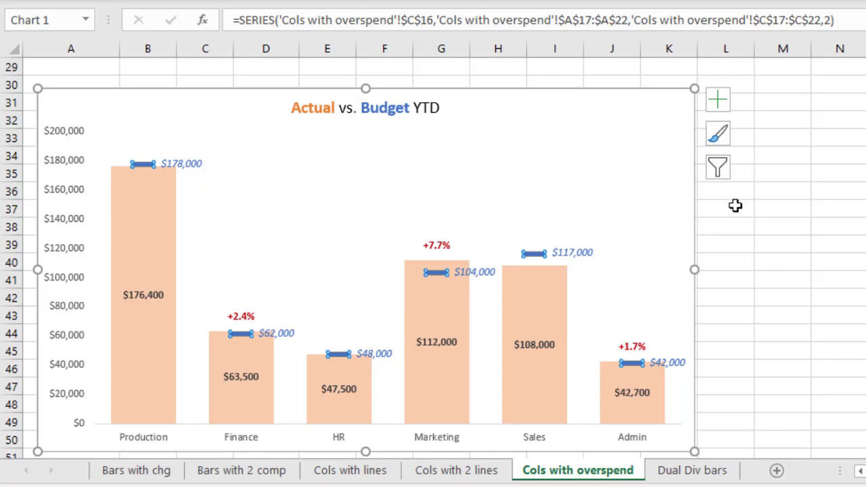
Examine the Admin overspend label formula in cell E22, focusing on the empty-text argument of its IF function, and compare it with the chart.
scroll(739, 215, up, 3)
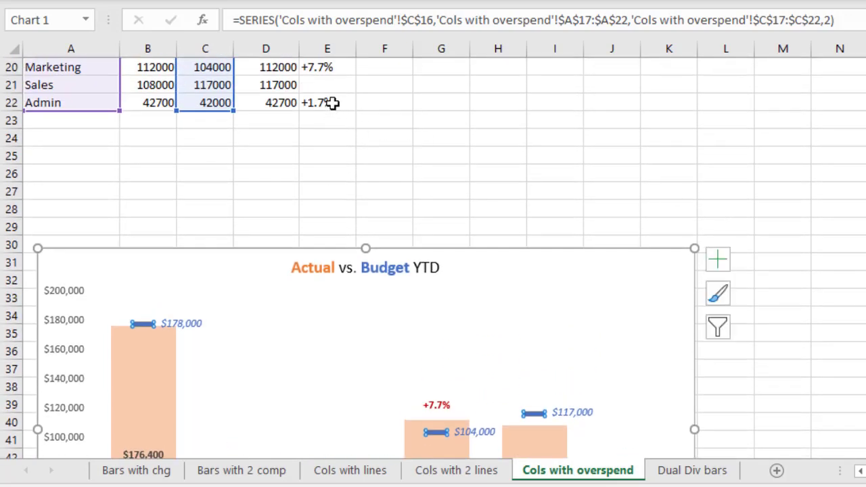
click(333, 104)
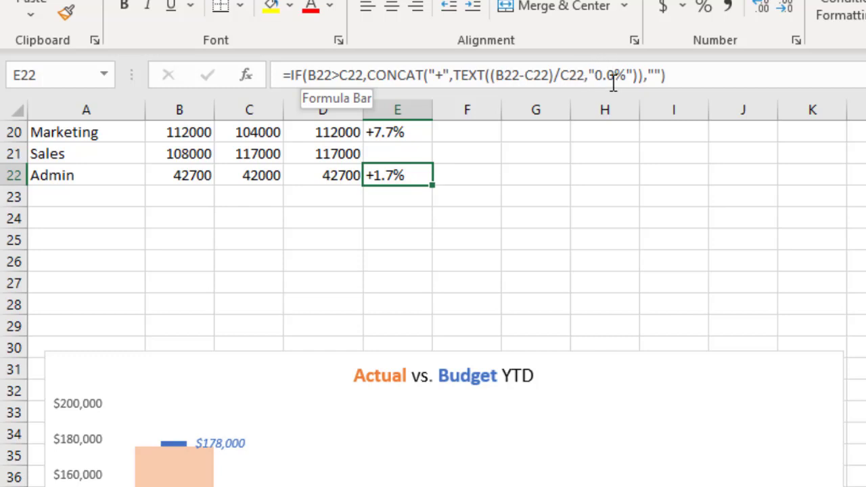
click(649, 75)
drag(647, 75, 661, 75)
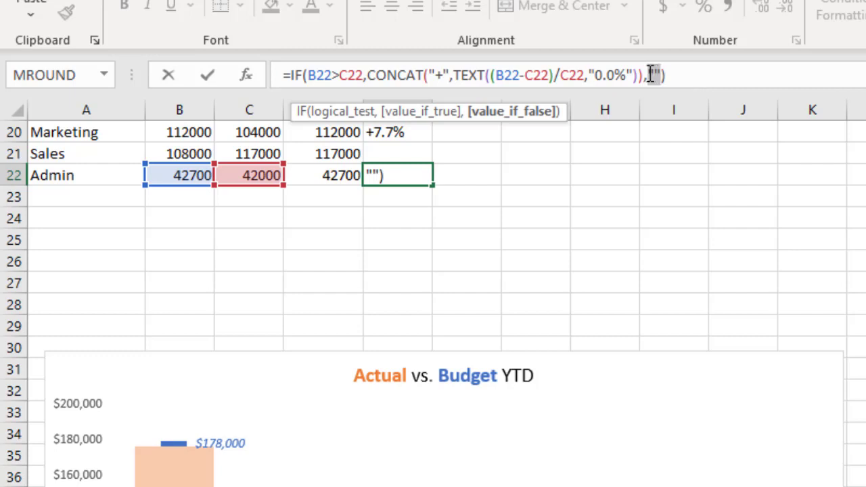
click(662, 75)
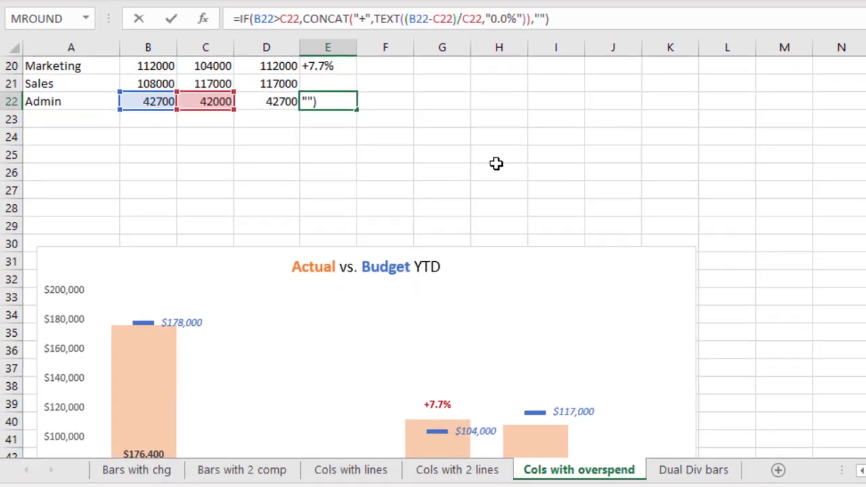
key(ctrl+Return)
scroll(545, 212, down, 3)
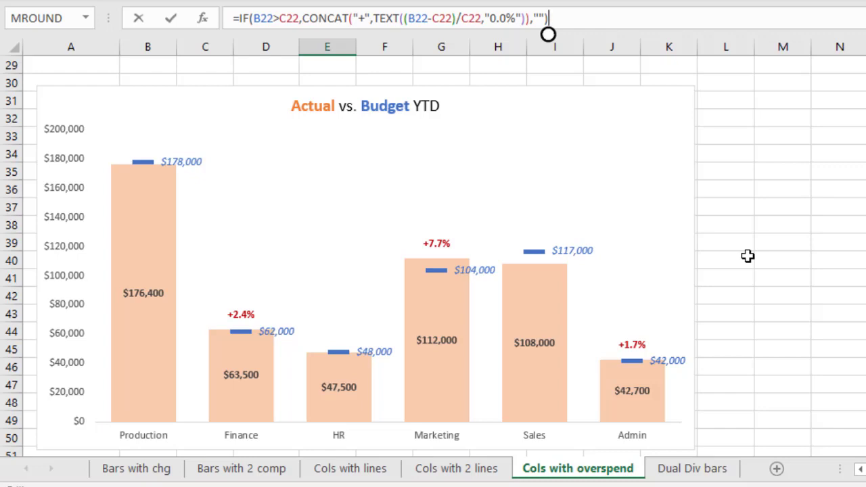
On the Dual Div bars sheet, review the YoY change in Balance Sheet Assets chart, its scaling and spacer tables, and its source data range.
click(697, 471)
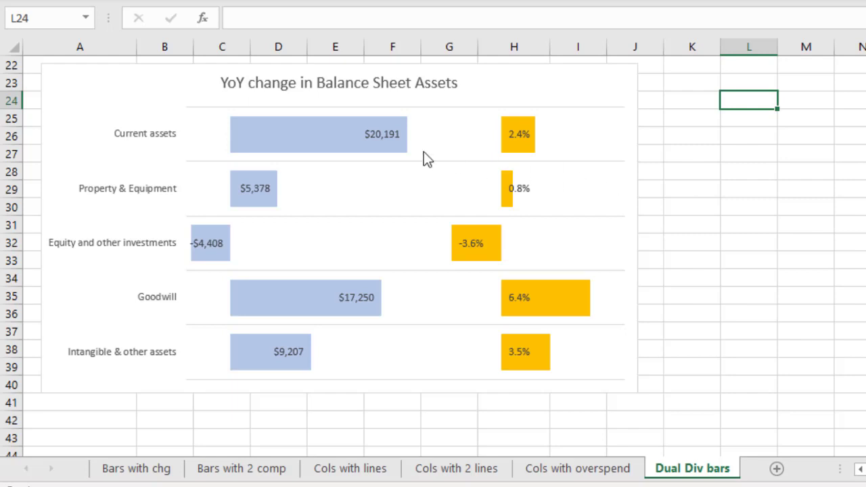
mouse_move(539, 152)
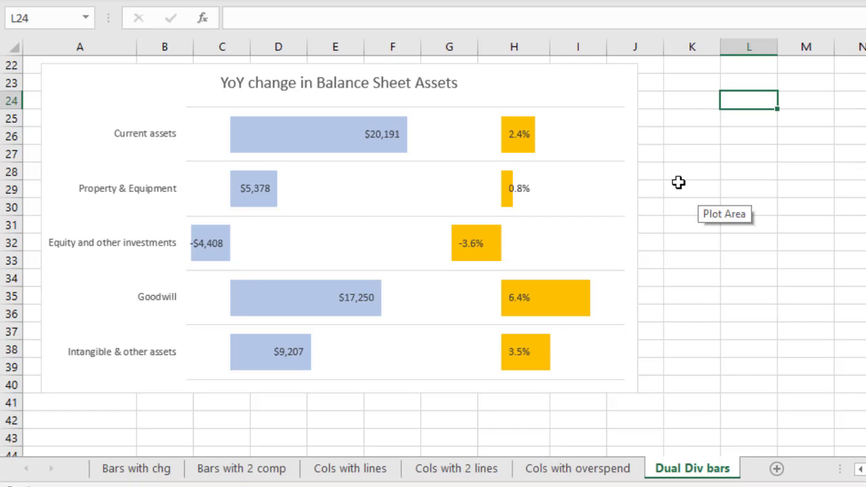
scroll(679, 182, up, 7)
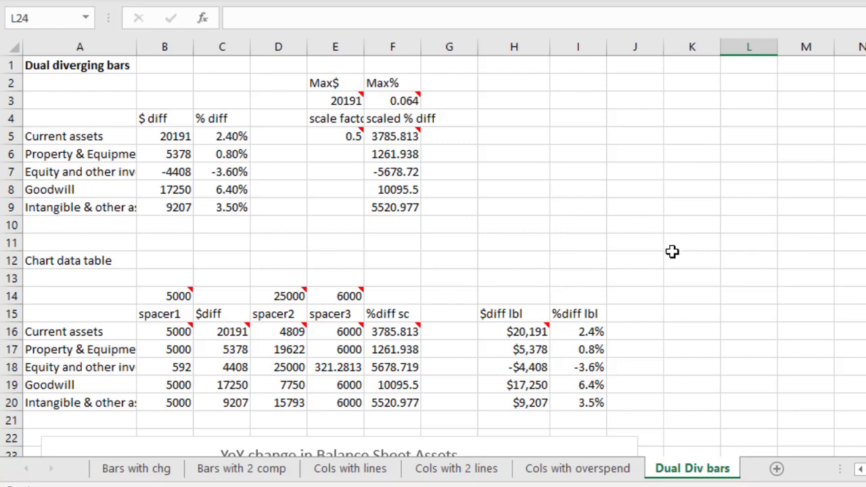
scroll(690, 264, down, 3)
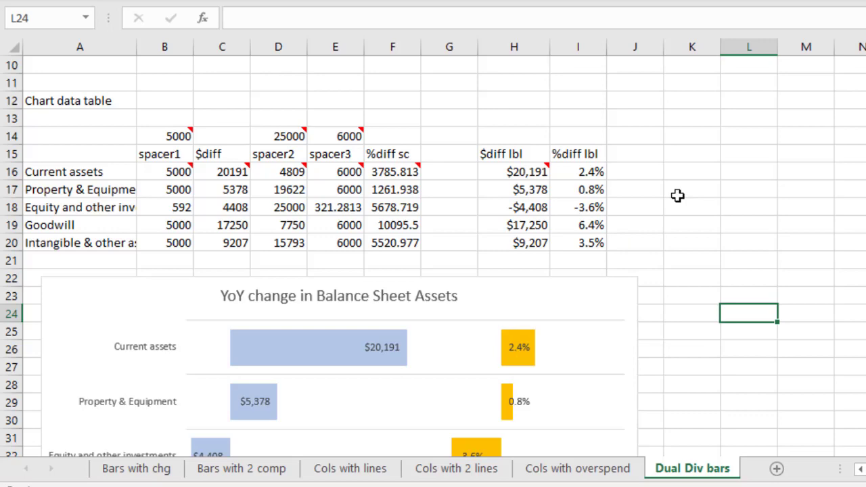
scroll(686, 184, down, 4)
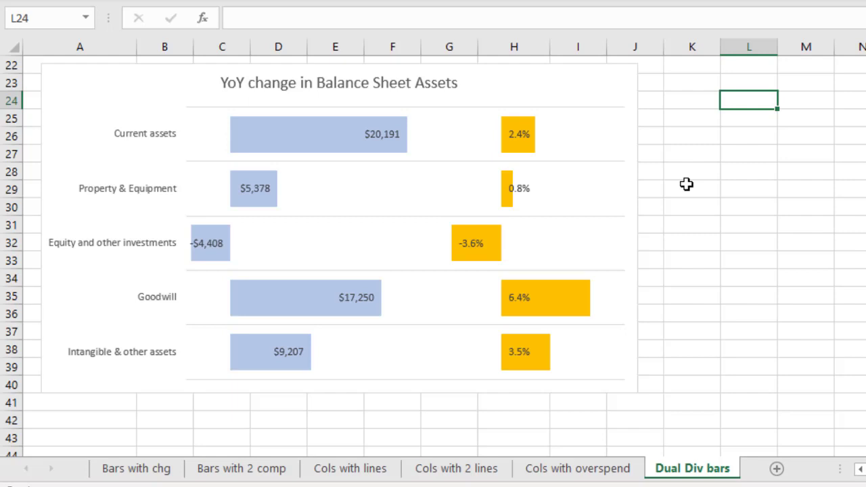
scroll(686, 185, up, 4)
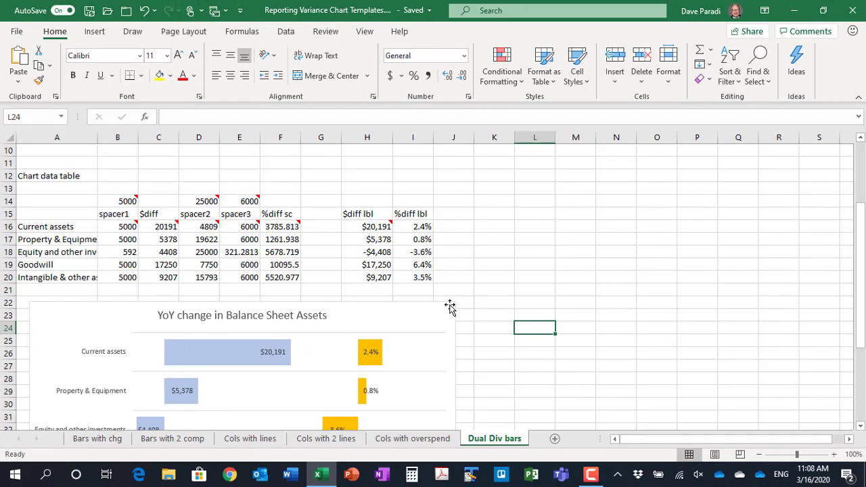
click(448, 306)
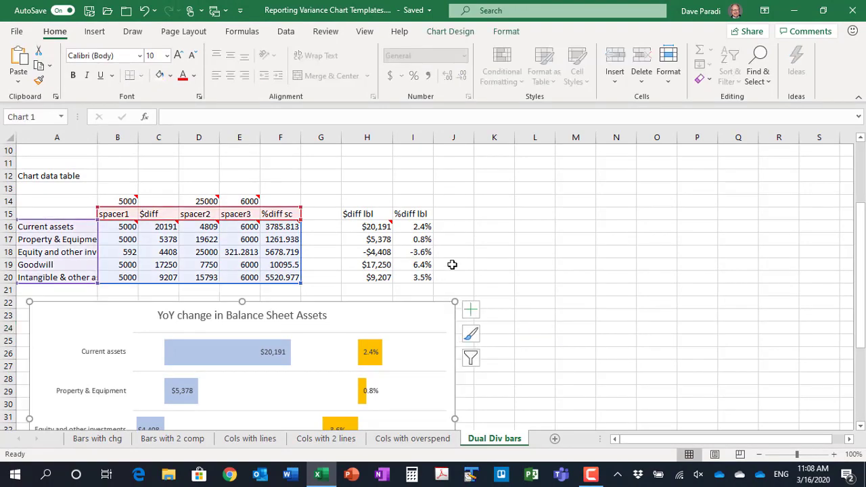
Select the spacer1 series in the YoY change in Balance Sheet Assets chart and examine where its hidden bars sit.
click(507, 31)
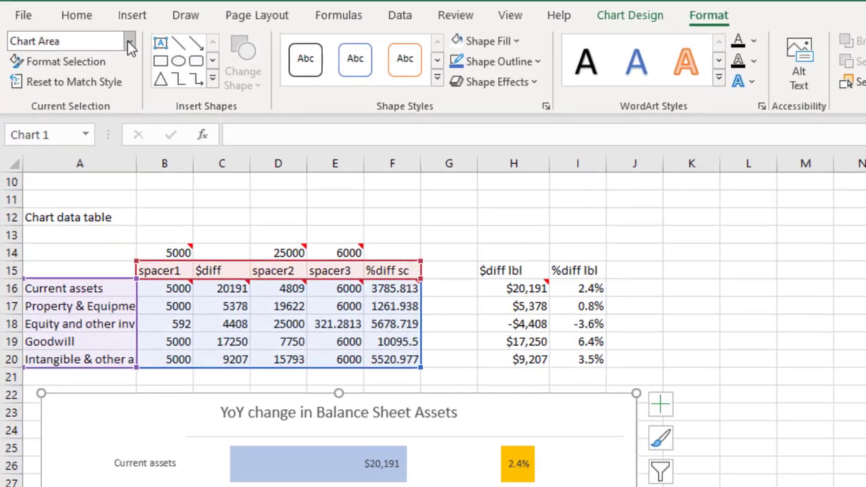
click(107, 45)
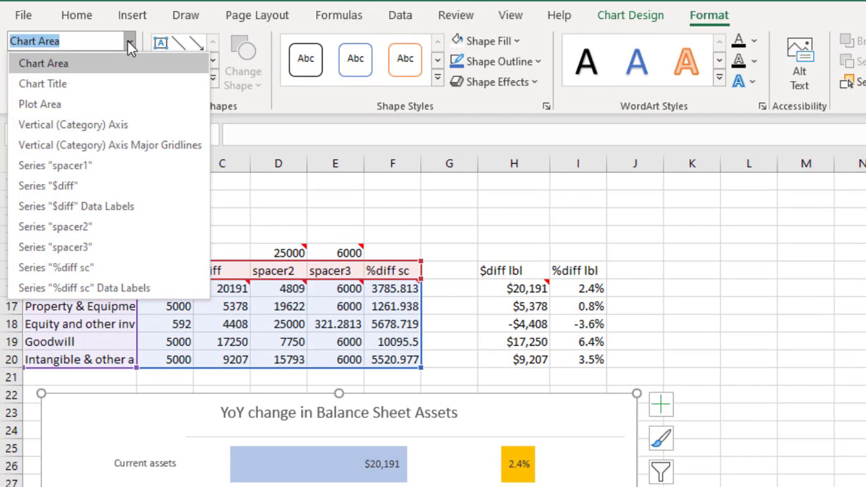
click(93, 174)
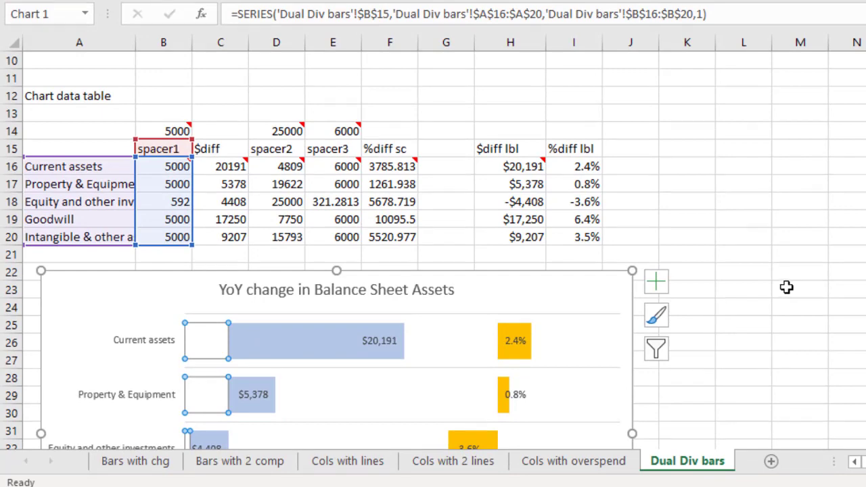
scroll(786, 288, down, 3)
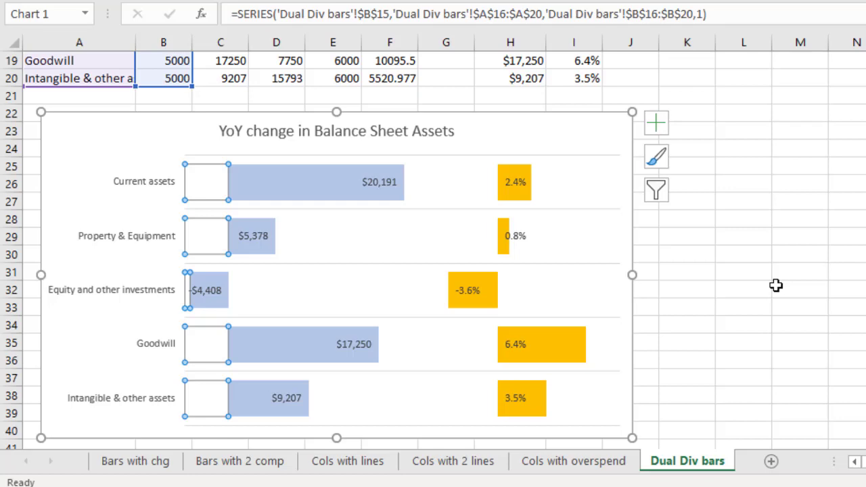
Examine the fill and border formatting of the spacer1 series, including its series overlap and gap width options.
key(ctrl+1)
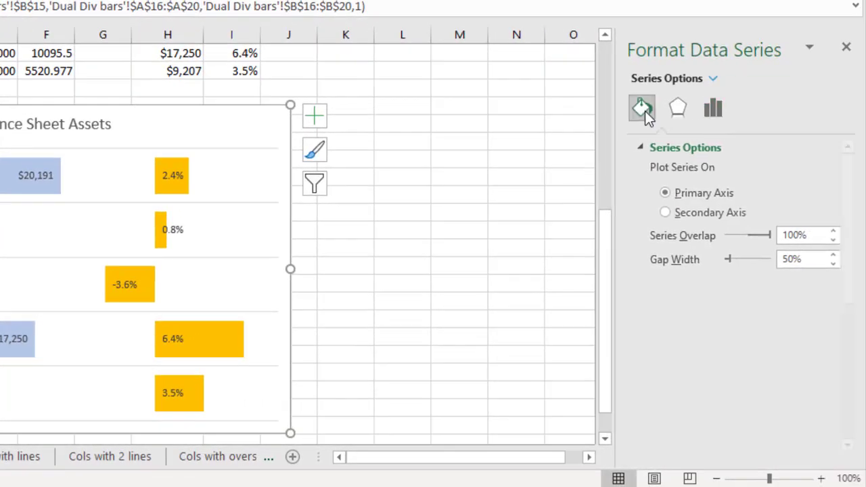
click(645, 111)
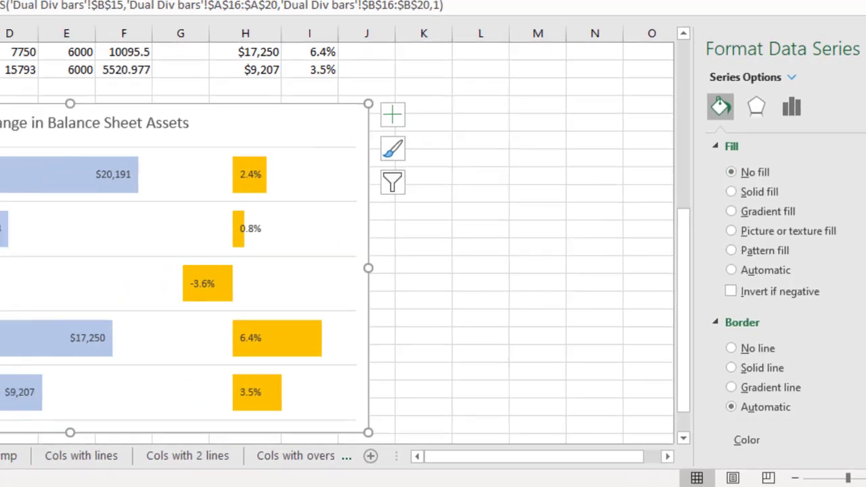
click(846, 47)
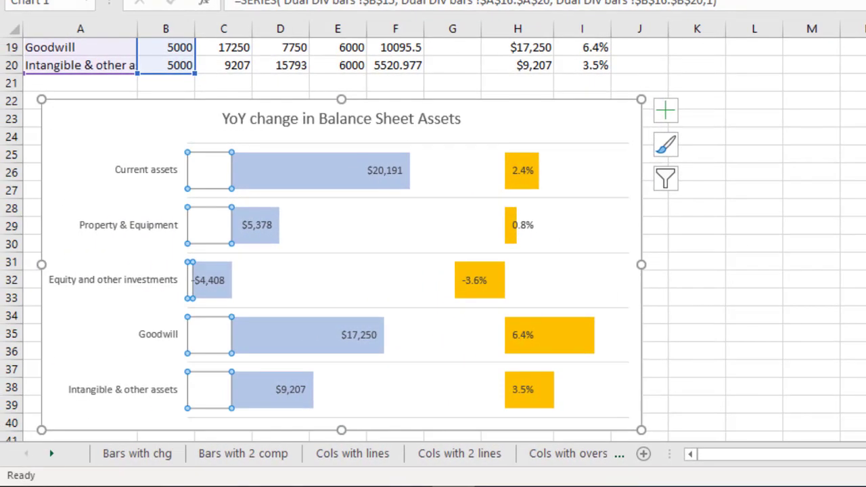